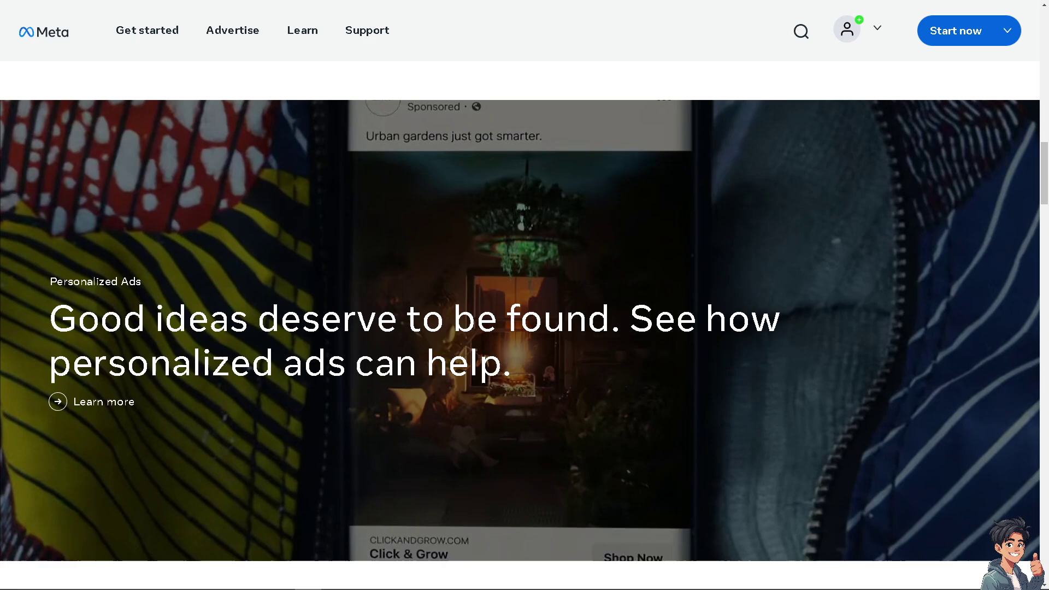
- Go from the ads homepage to Ads Manager and reach Facebook's new-account sign-up form
scroll(435, 270, "up", 15)
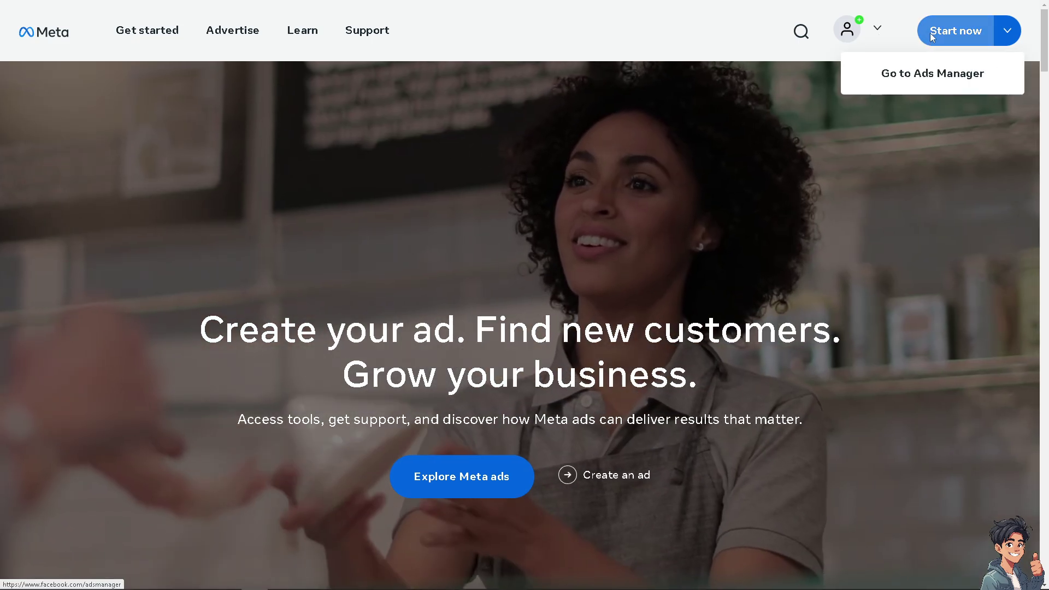
left_click(932, 37)
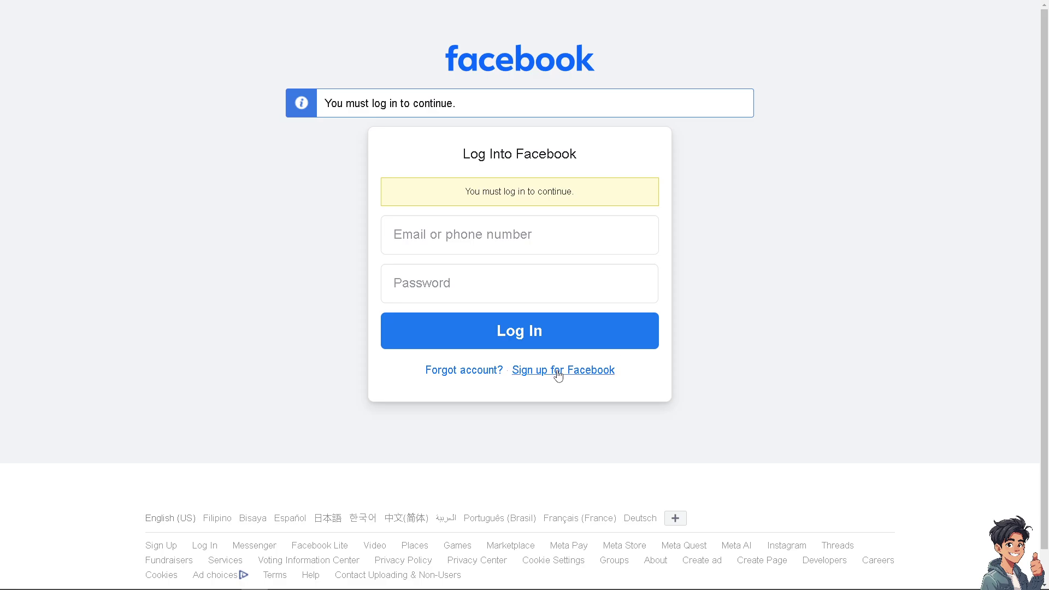
left_click(558, 375)
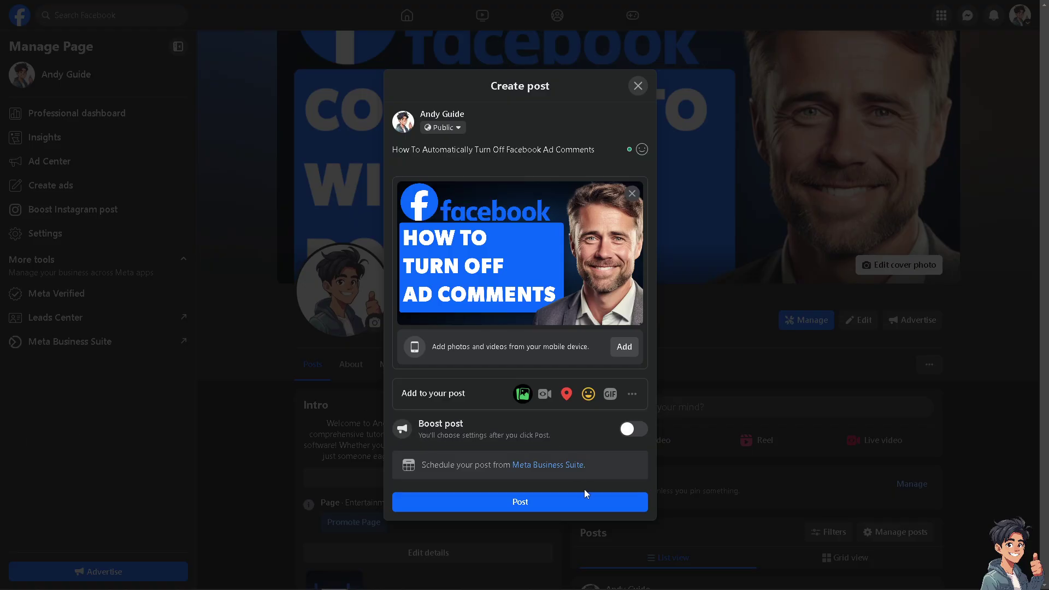
- Publish the 'How To Automatically Turn Off Facebook Ad Comments' post, declining the Call Now button
left_click(479, 506)
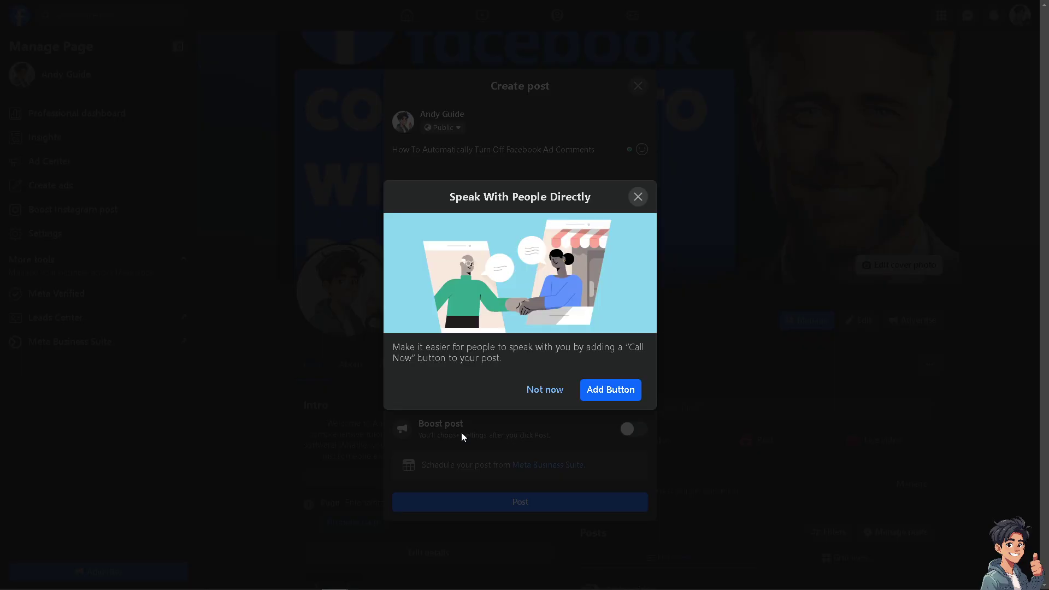
left_click(550, 392)
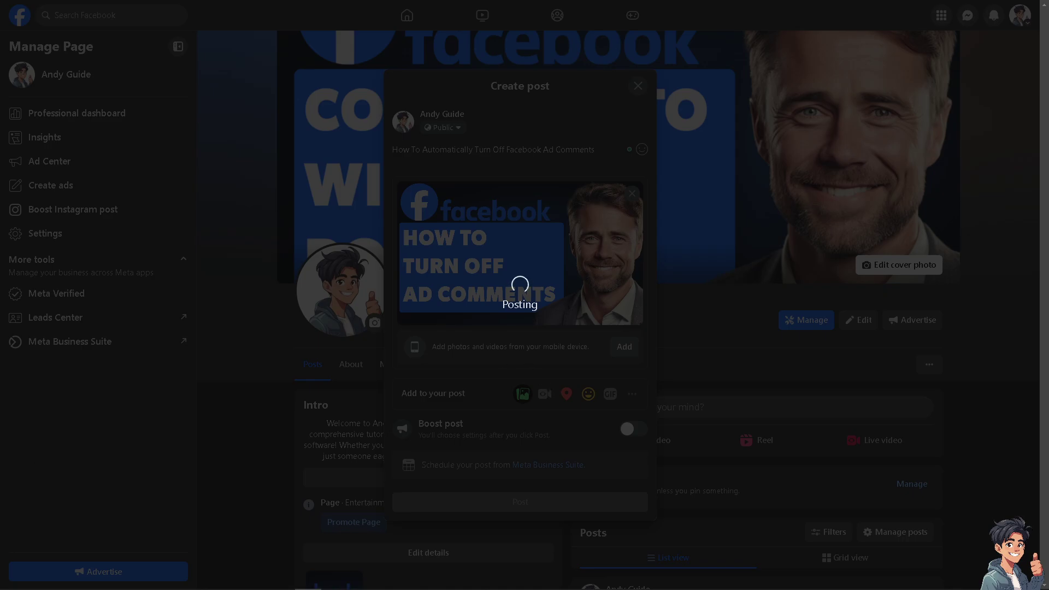
scroll(562, 327, "down", 5)
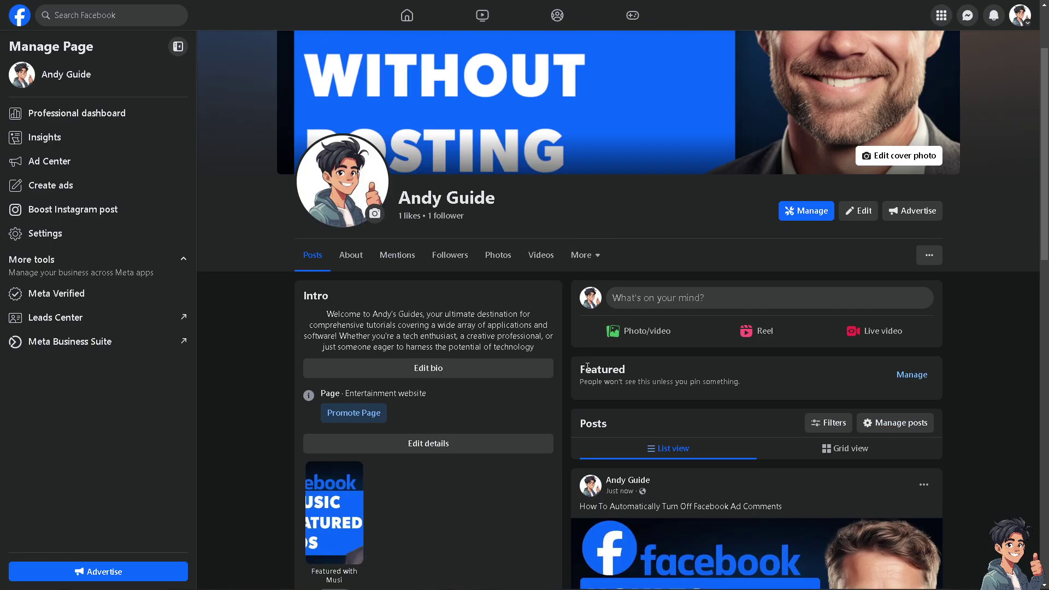
- View the newly published post, then switch to Meta Business Suite from the account menu
left_click(673, 406)
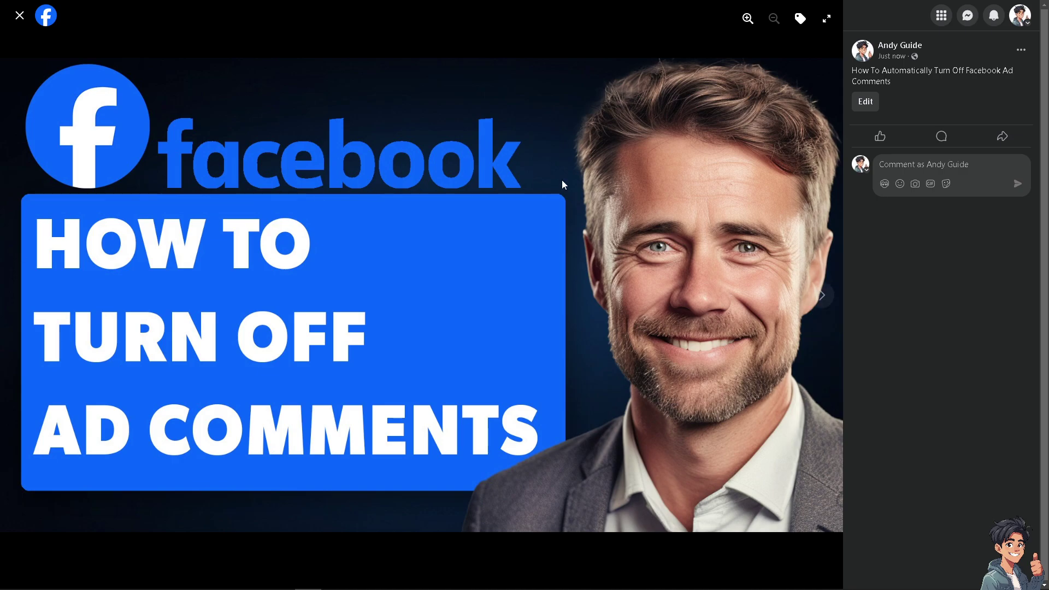
left_click(1020, 16)
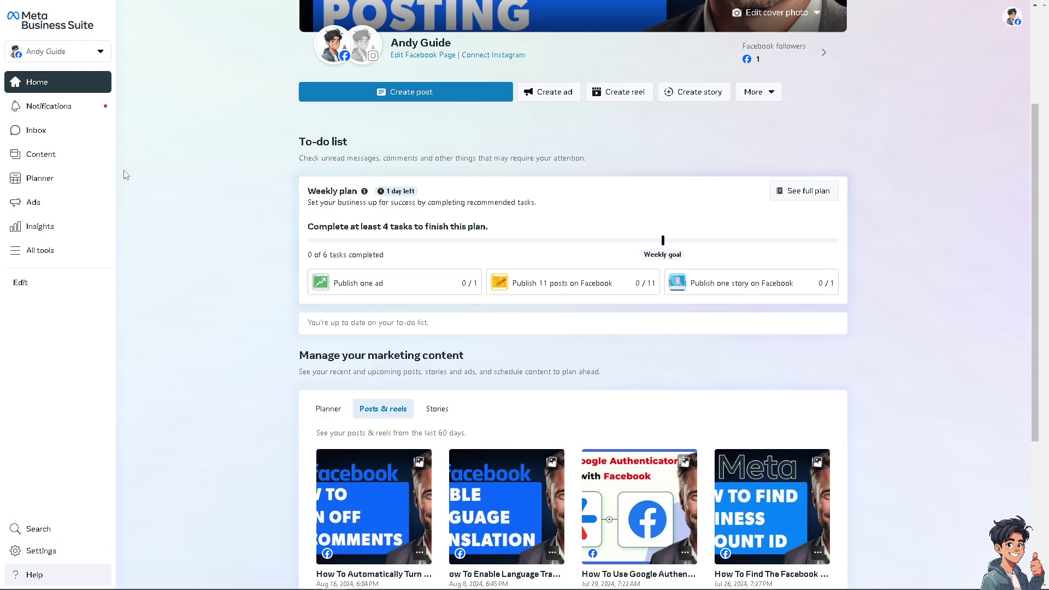
left_click(50, 553)
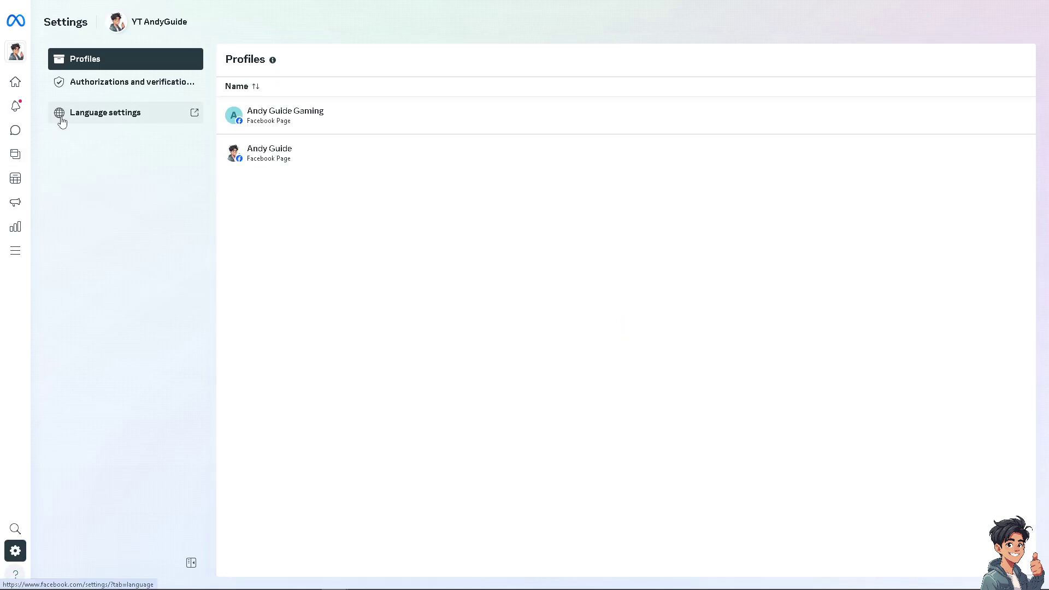
left_click(282, 161)
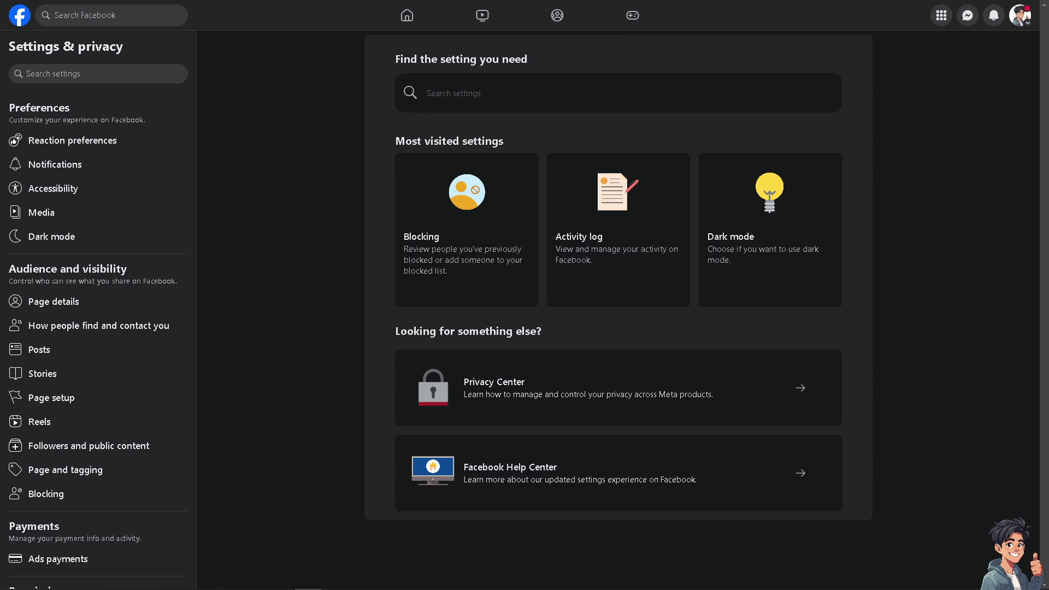
- Search settings for 'content moderation' and open 'How people find and contact you'
scroll(116, 398, "down", 3)
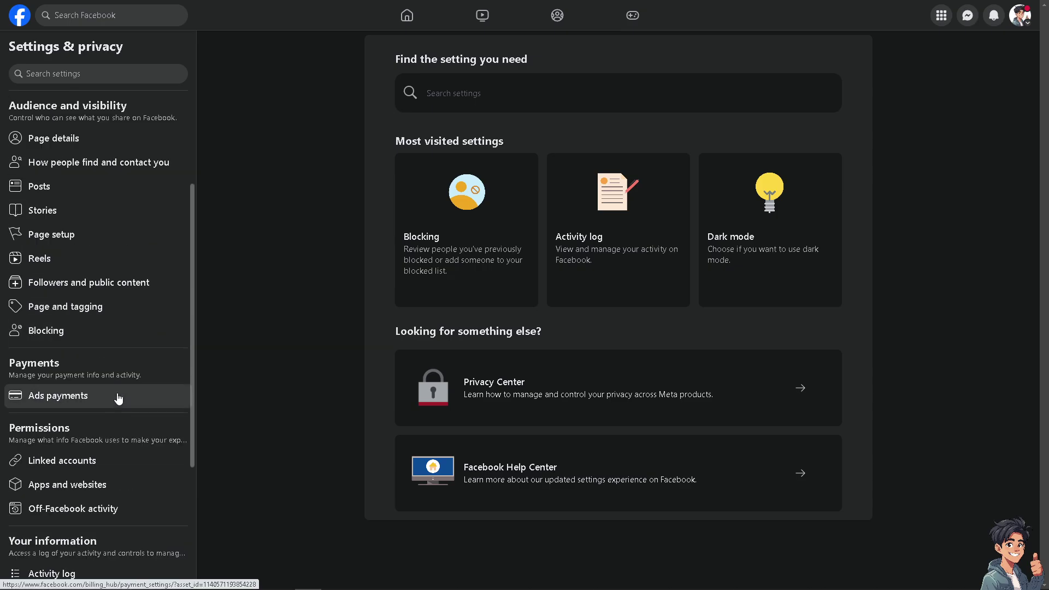
scroll(118, 400, "down", 4)
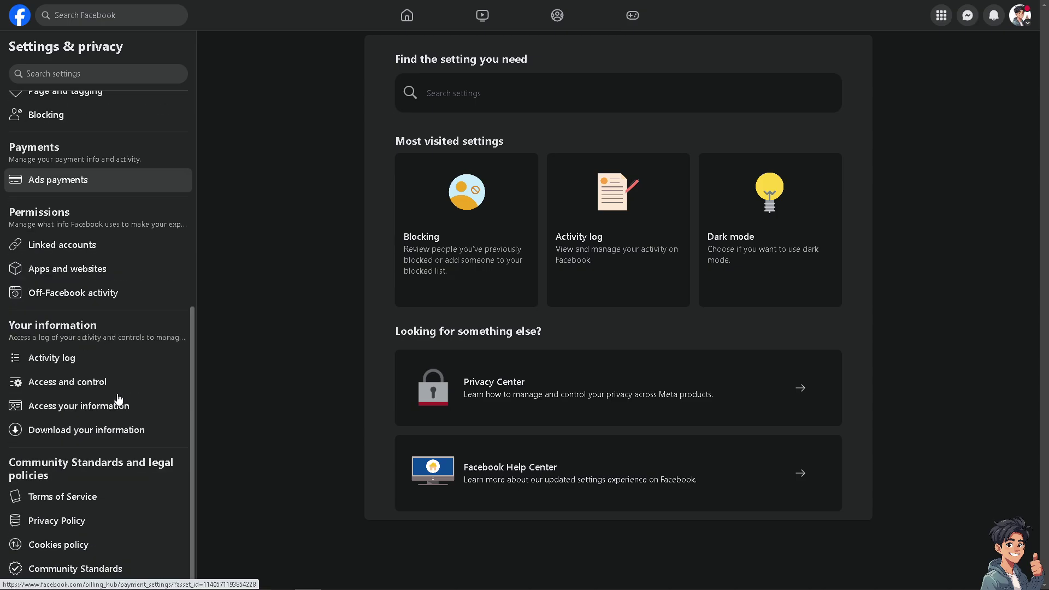
left_click(71, 74)
type("content moderation")
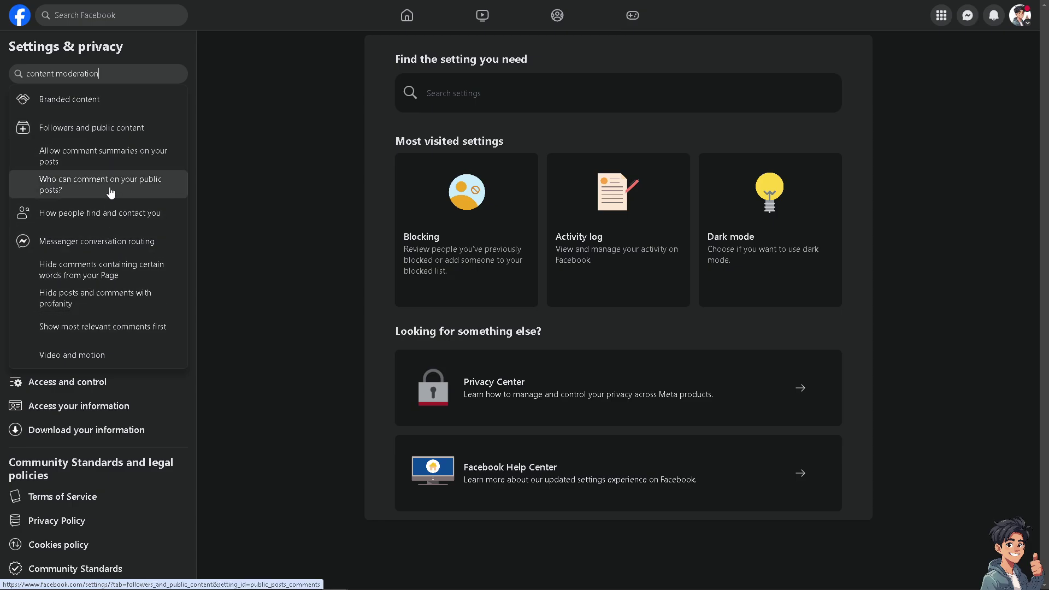
left_click(129, 202)
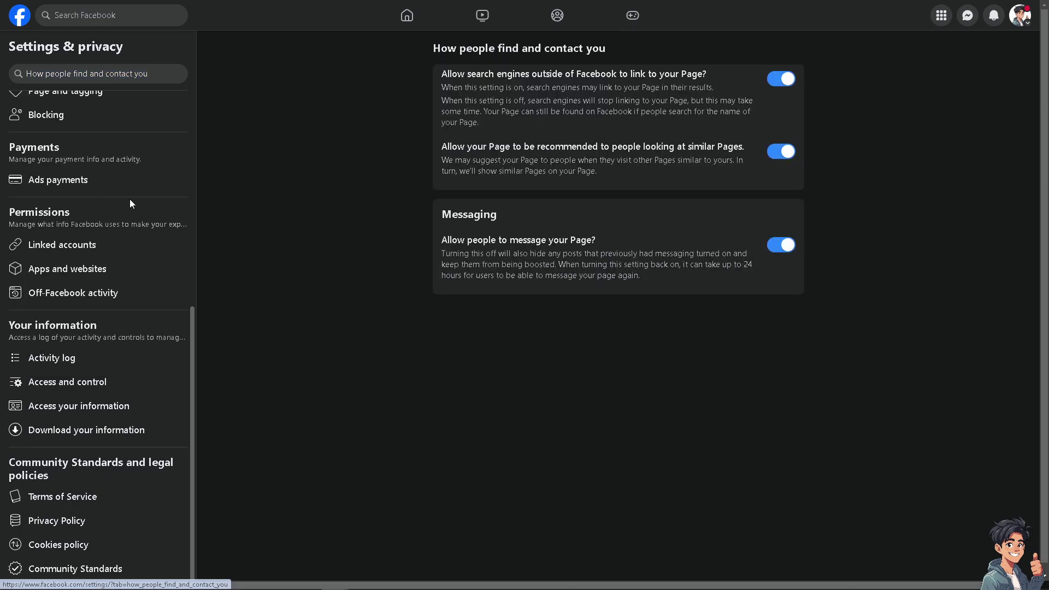
- Search 'content moderation' again to bring up the results list
key("ctrl+a")
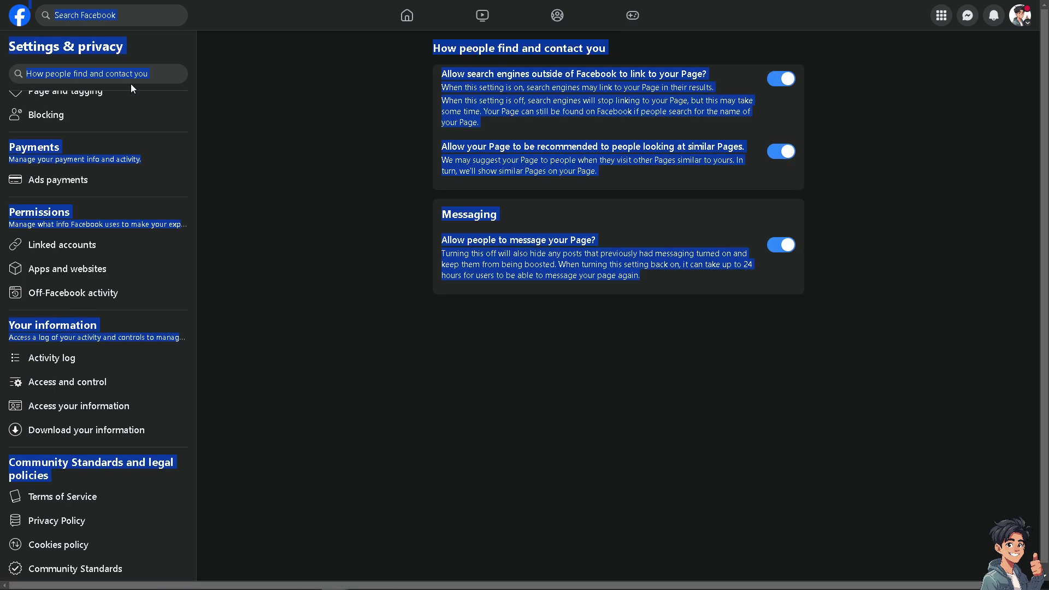
left_click(131, 82)
type("content moderation")
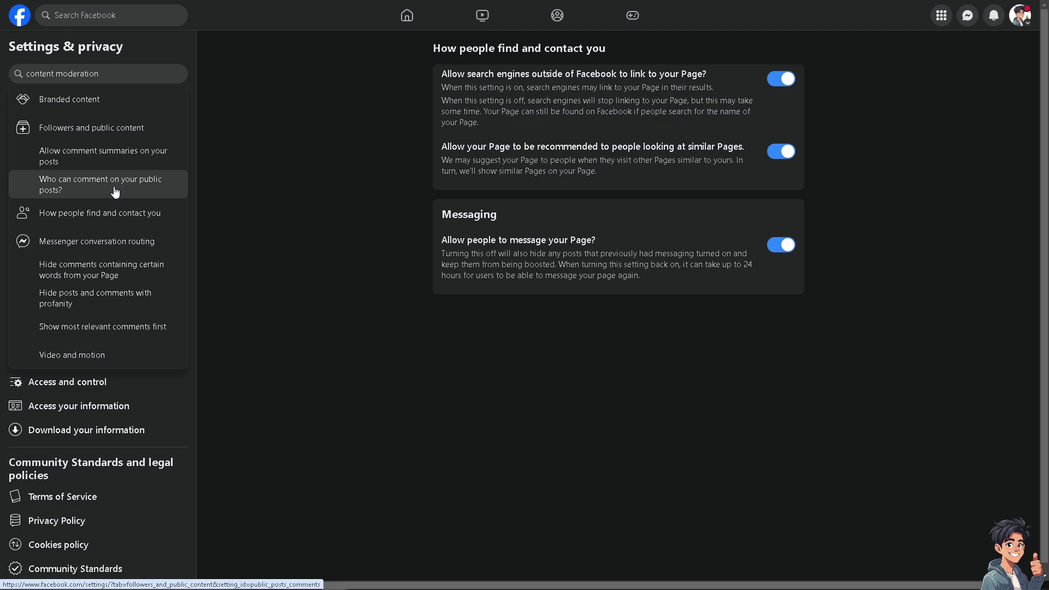
- Open 'Who can comment on your public posts?' in Followers and public content, leaving it Public
left_click(115, 189)
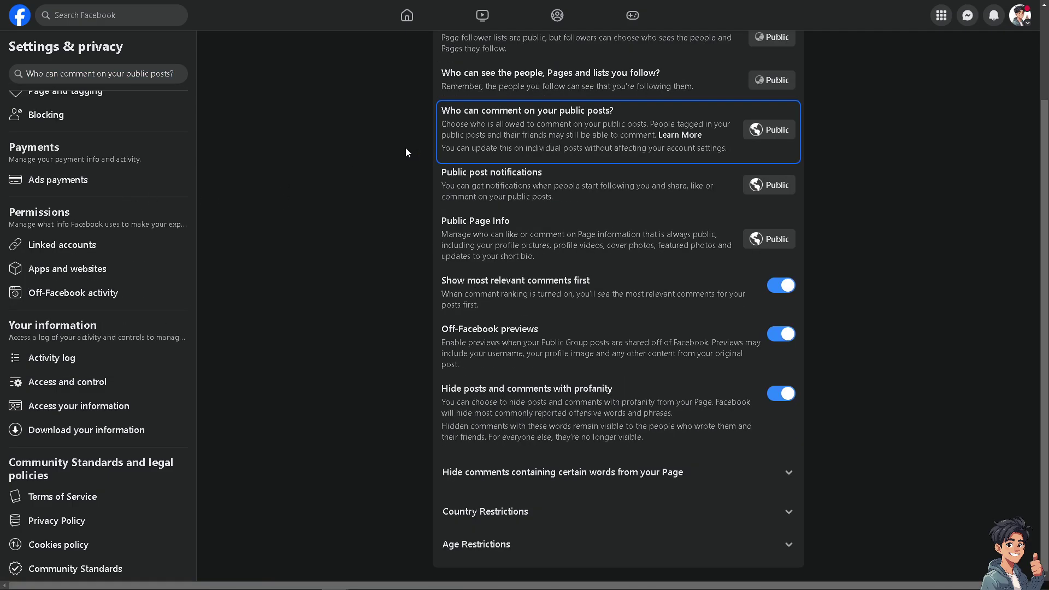
scroll(504, 149, "up", 2)
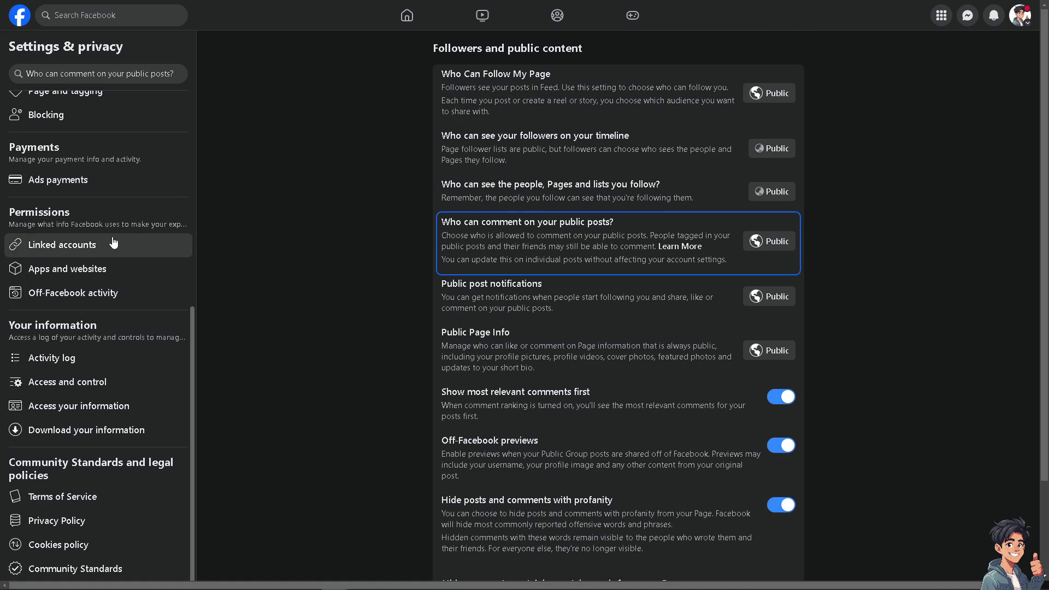
scroll(111, 251, "up", 4)
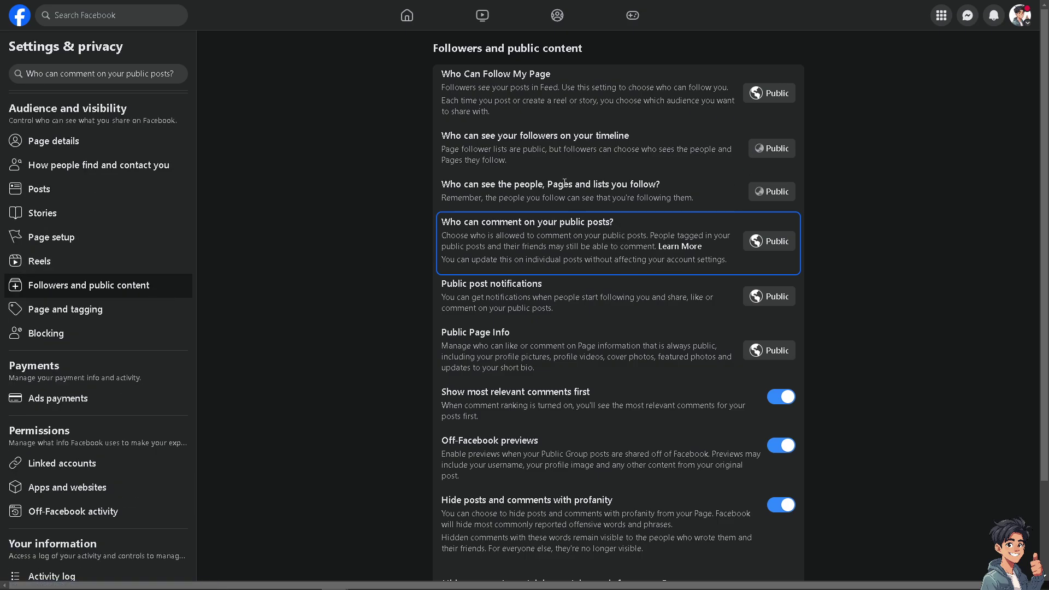
left_click(770, 241)
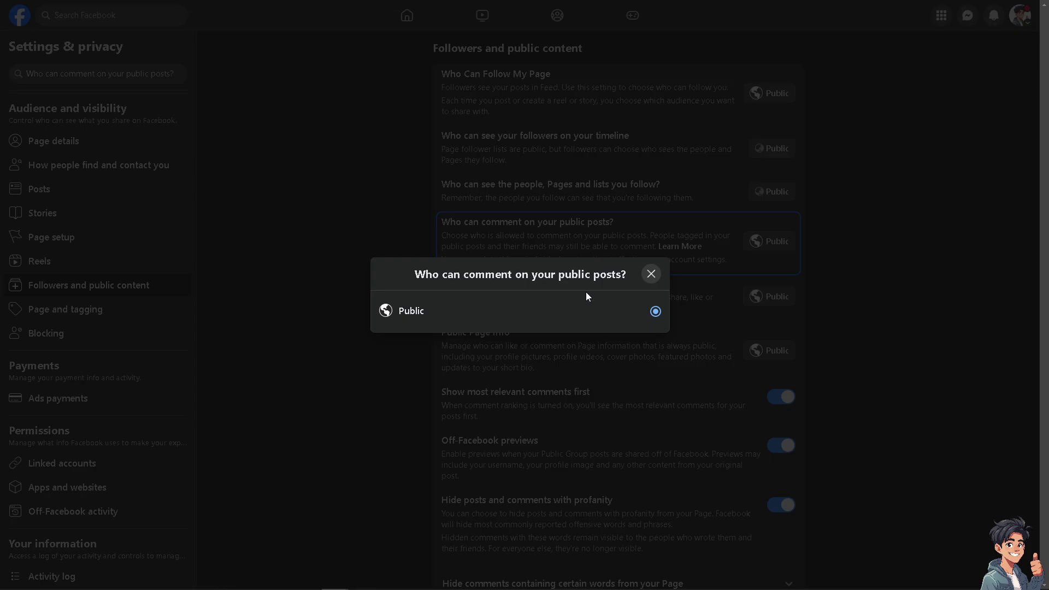
left_click(651, 275)
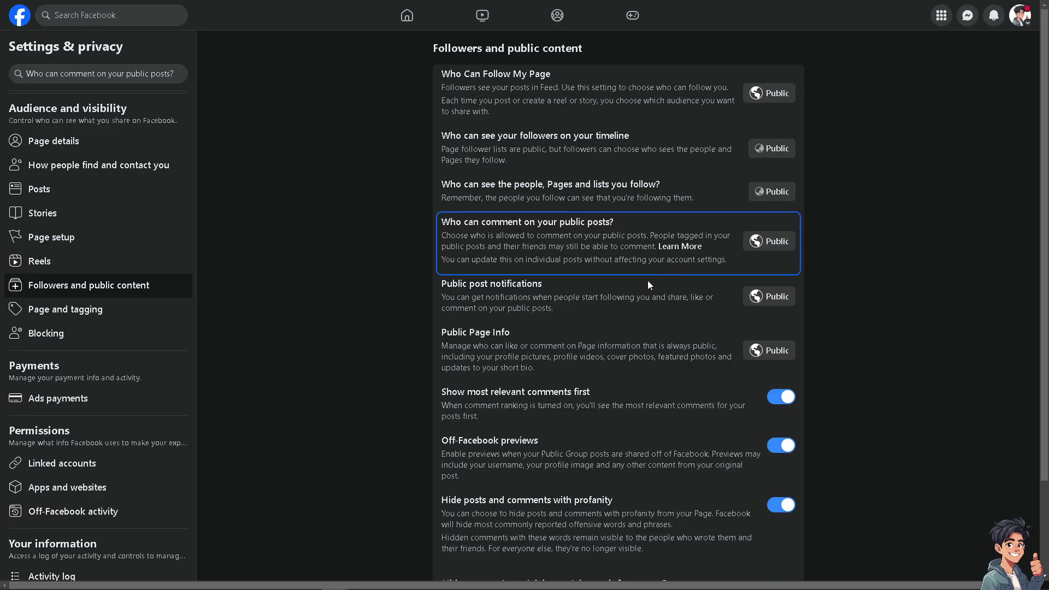
scroll(646, 300, "down", 1)
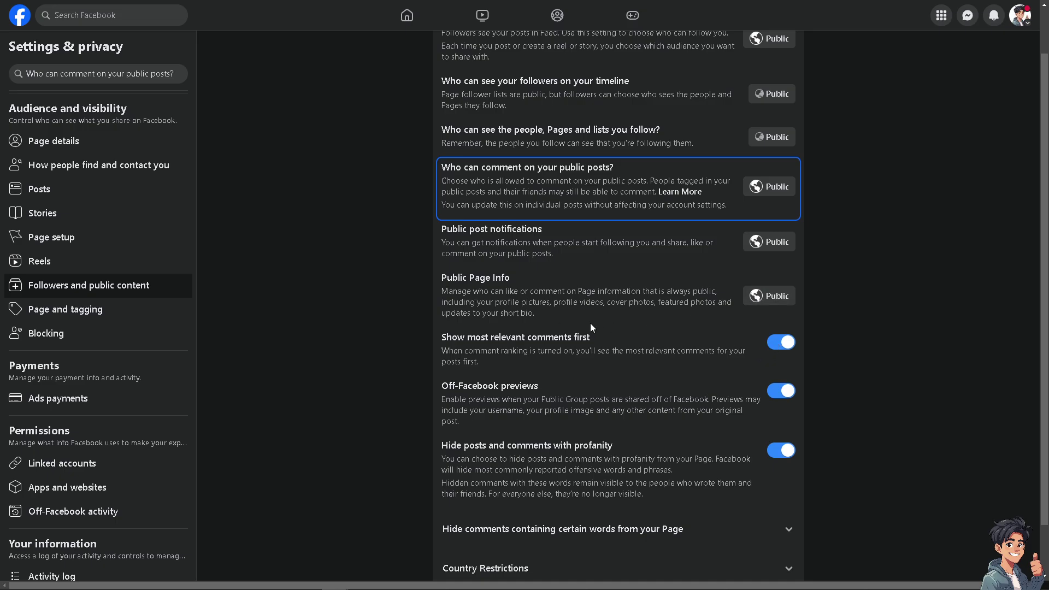
scroll(621, 327, "down", 1)
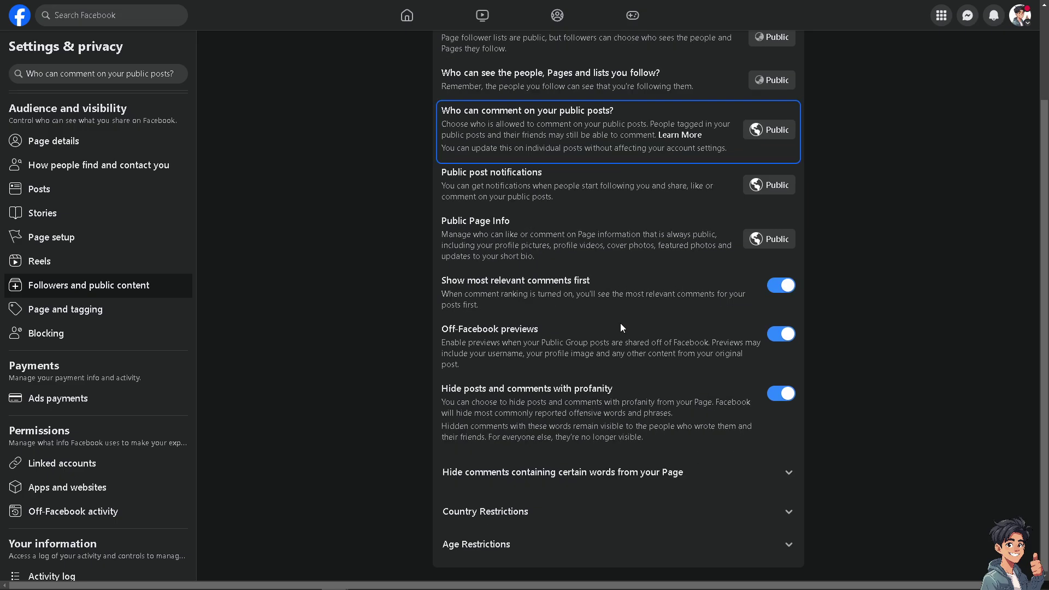
- Expand 'Hide comments containing certain words' and add the keywords 'Andy' and 'Guide'
left_click(788, 481)
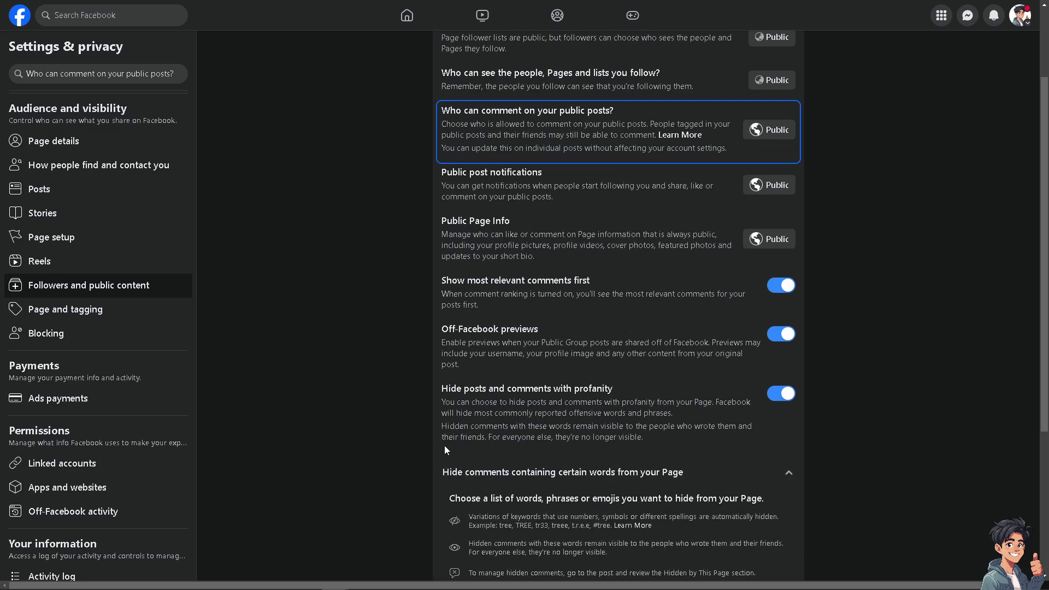
scroll(402, 450, "down", 2)
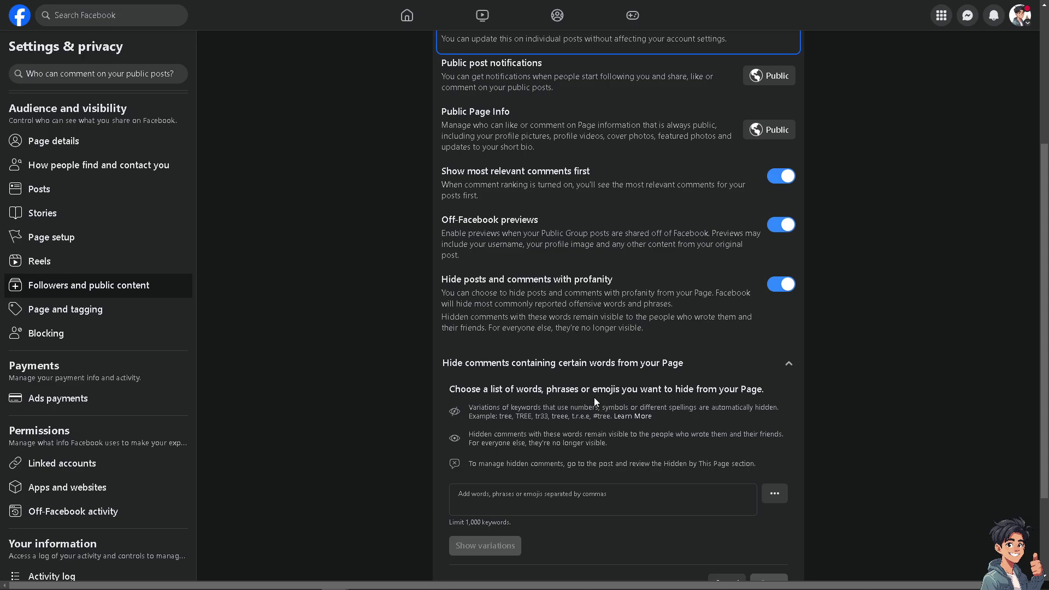
left_click(507, 497)
type("Andy")
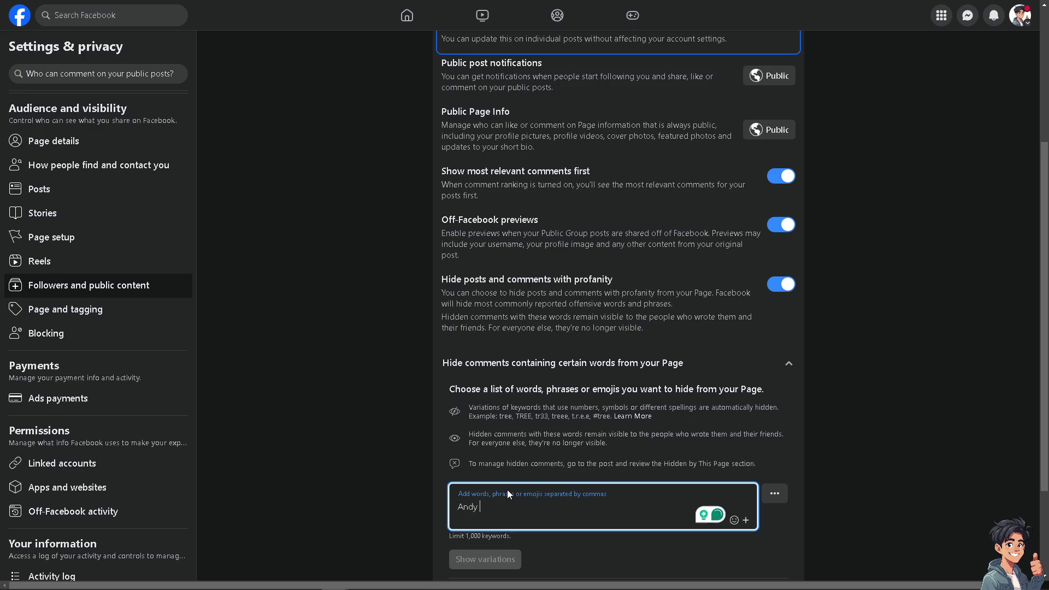
key("Return")
type("Gude")
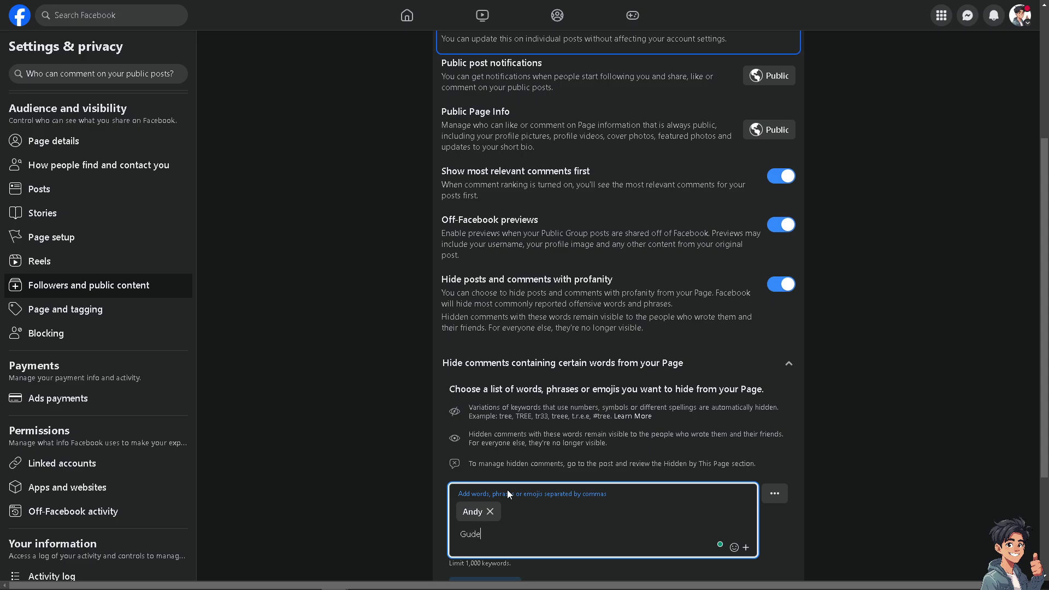
key("Return")
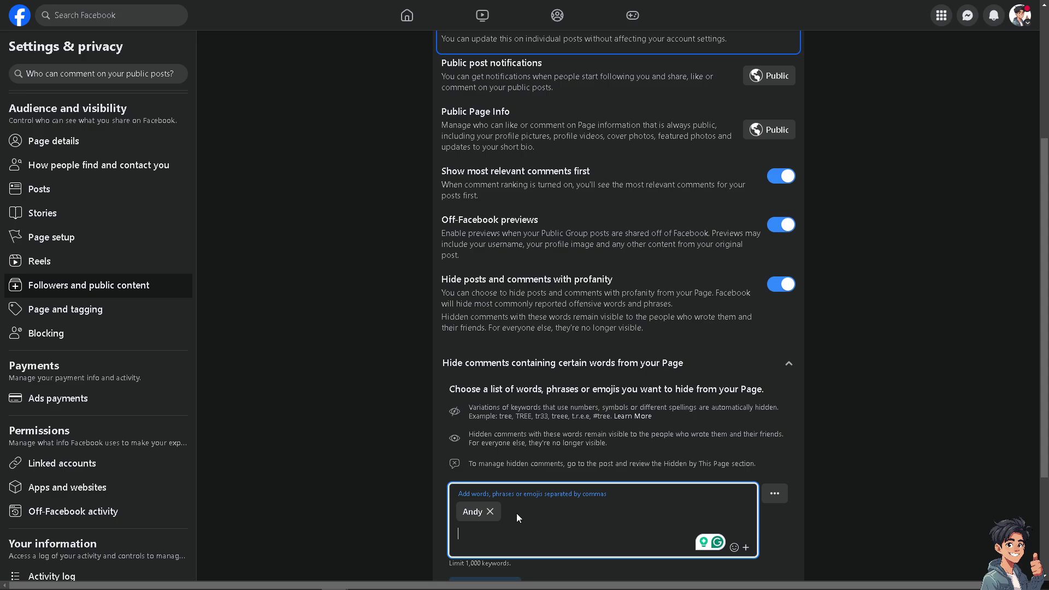
type("Guide")
key("Return")
- Add the pasted post title as a keyword, flagged over 30 characters, and show variations
type("How To Automatically Turn Off Facebook Ad Comments")
key("Return")
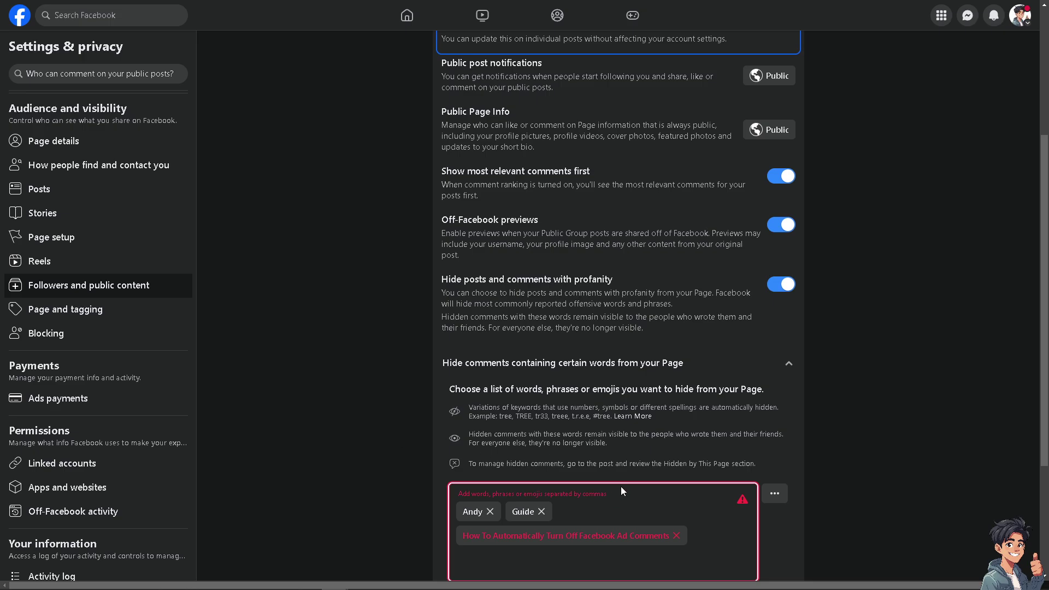
scroll(623, 489, "down", 2)
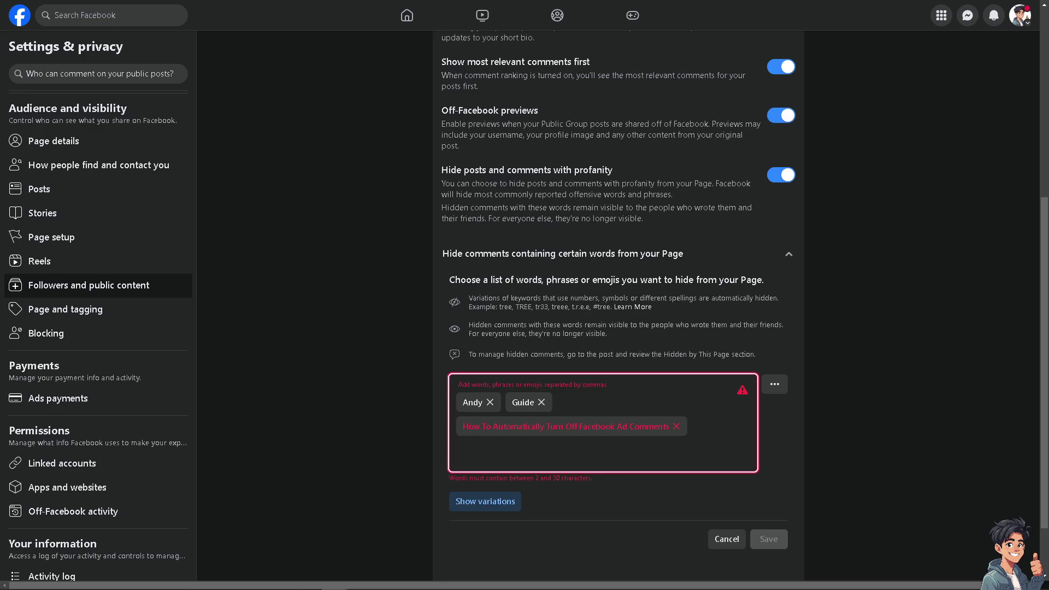
left_click(483, 502)
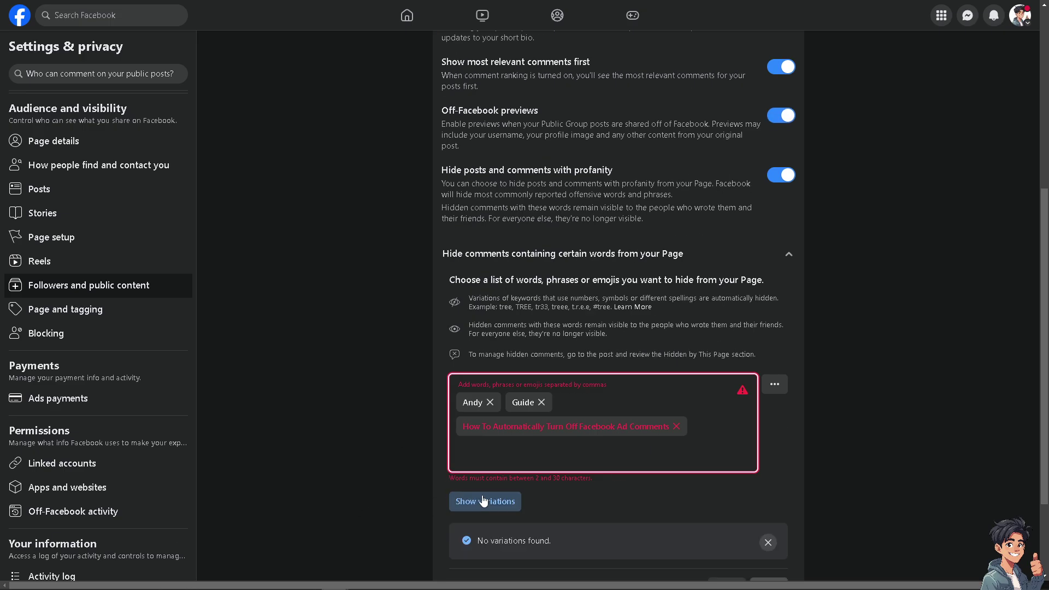
scroll(560, 510, "down", 2)
scroll(561, 510, "down", 1)
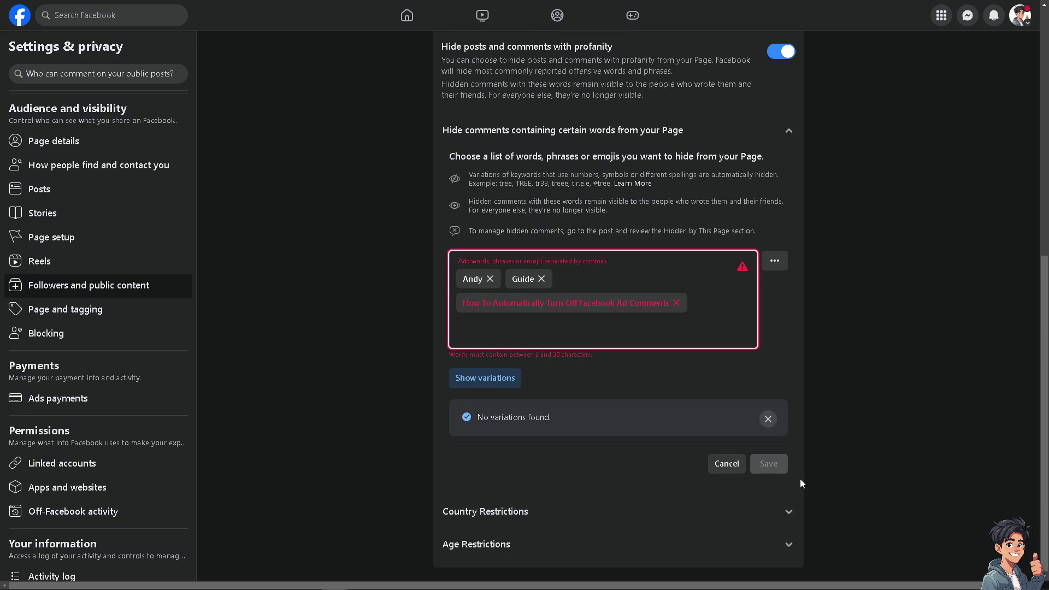
scroll(671, 343, "up", 4)
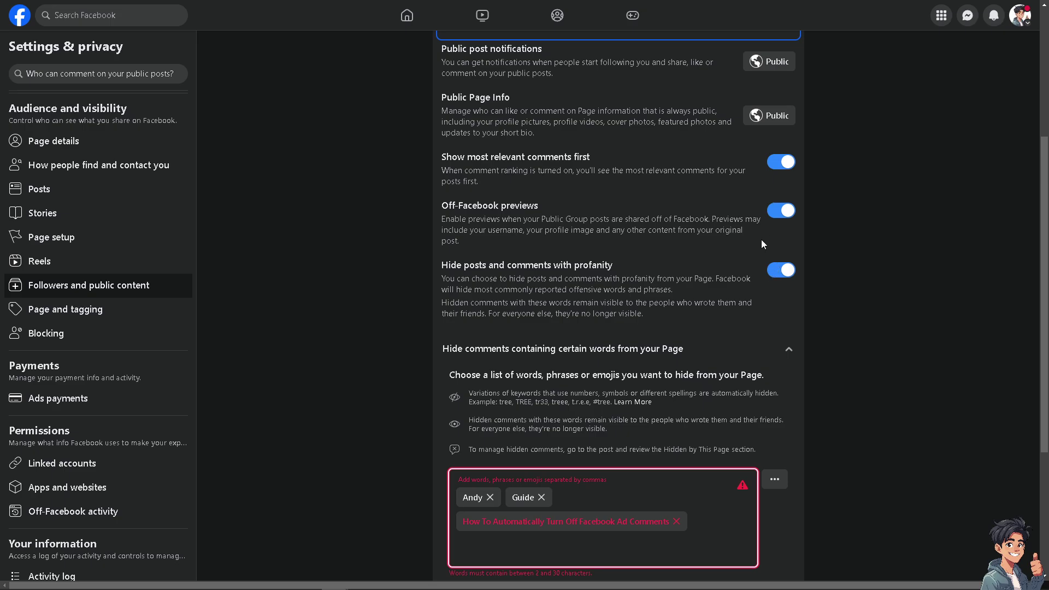
scroll(762, 240, "up", 2)
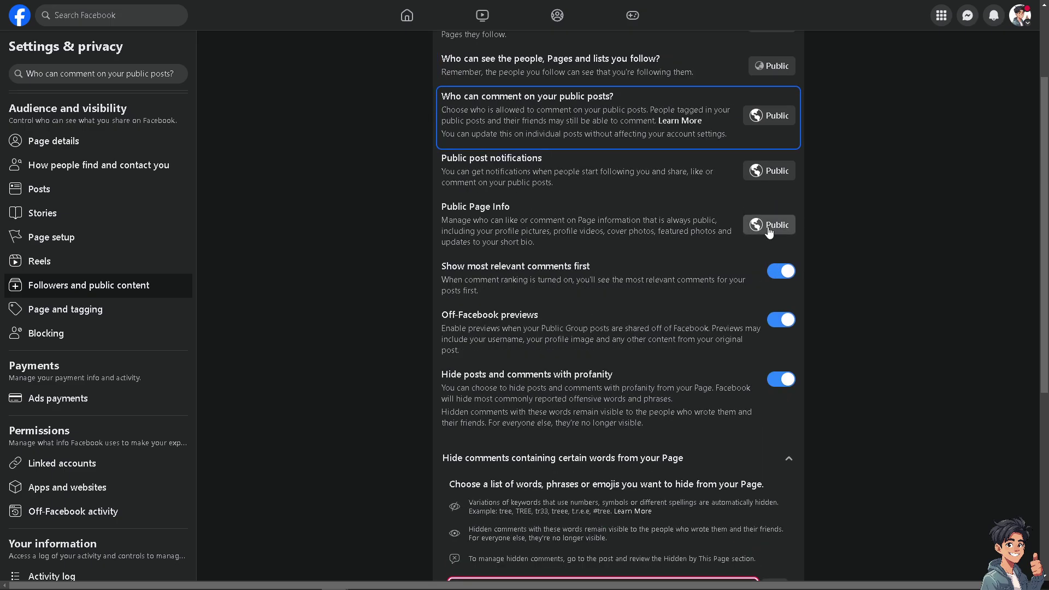
scroll(769, 233, "up", 1)
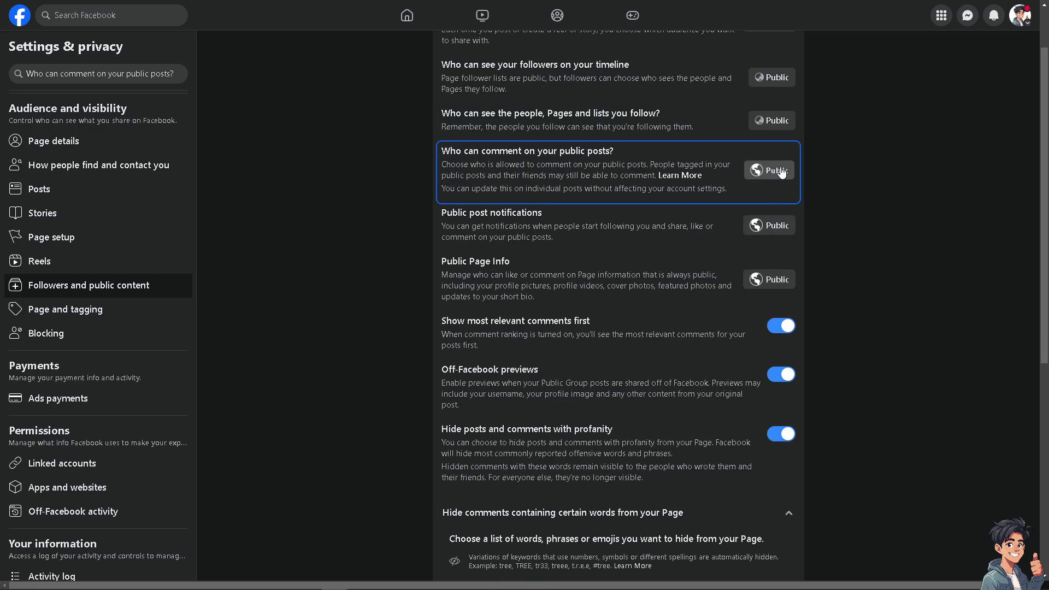
left_click(779, 170)
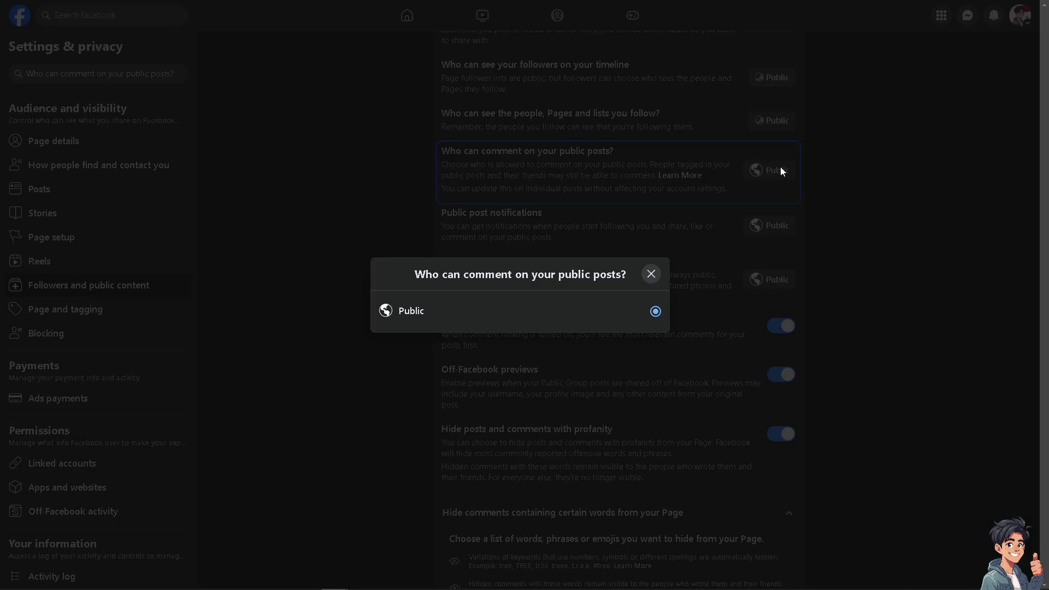
left_click(651, 275)
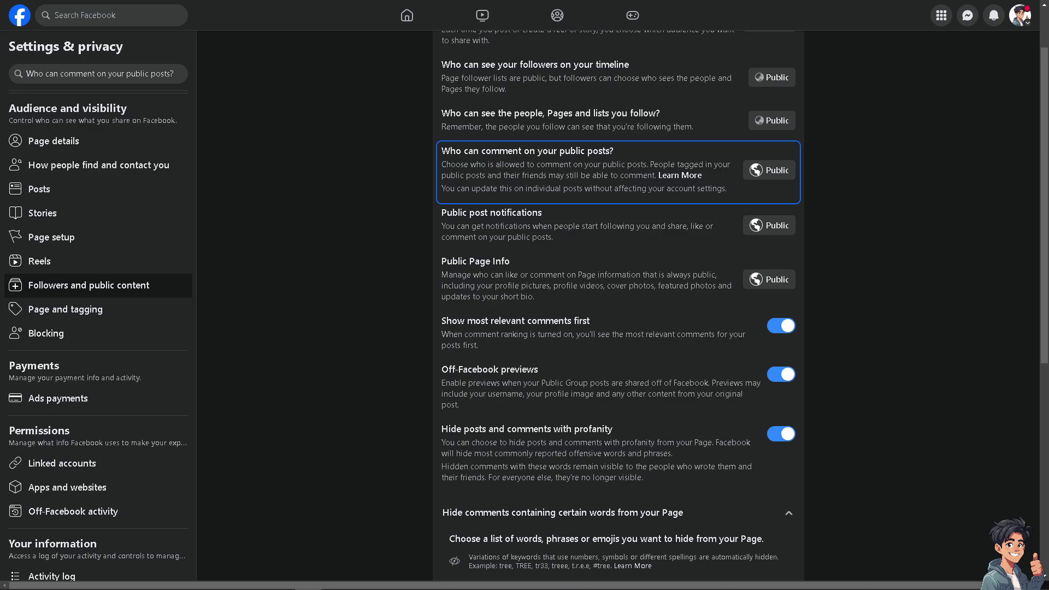
- Start a 'Help us improve Facebook' problem report with diagnostic logs included
left_click(1020, 15)
left_click(898, 249)
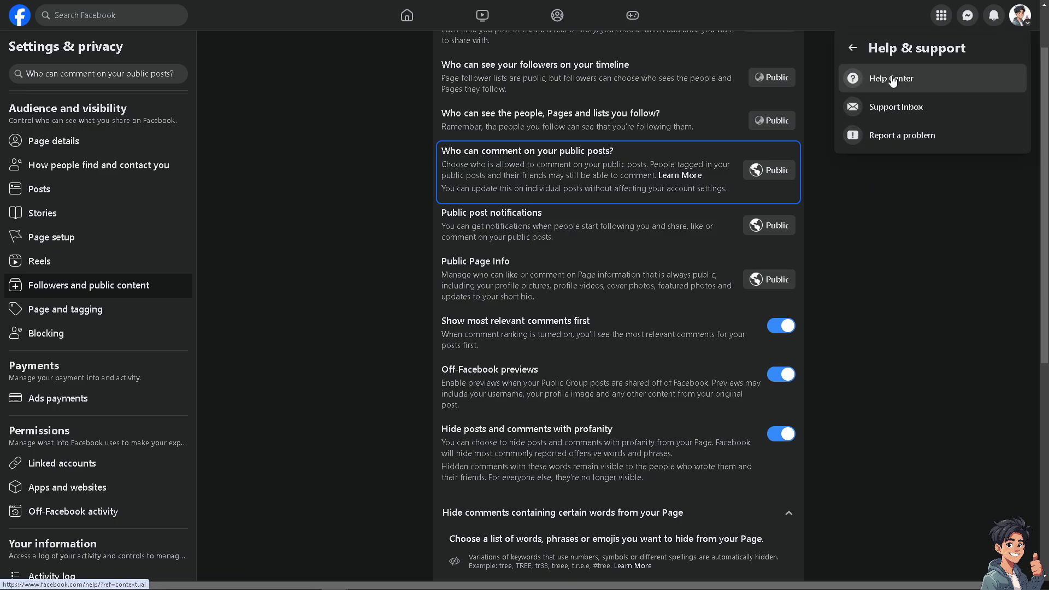
left_click(890, 136)
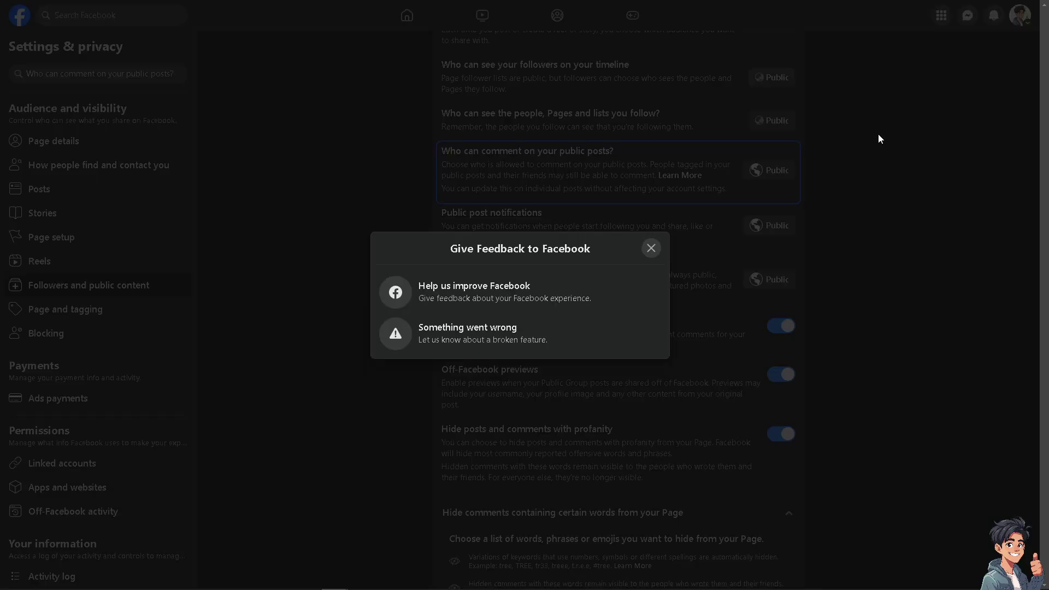
left_click(460, 295)
left_click(596, 366)
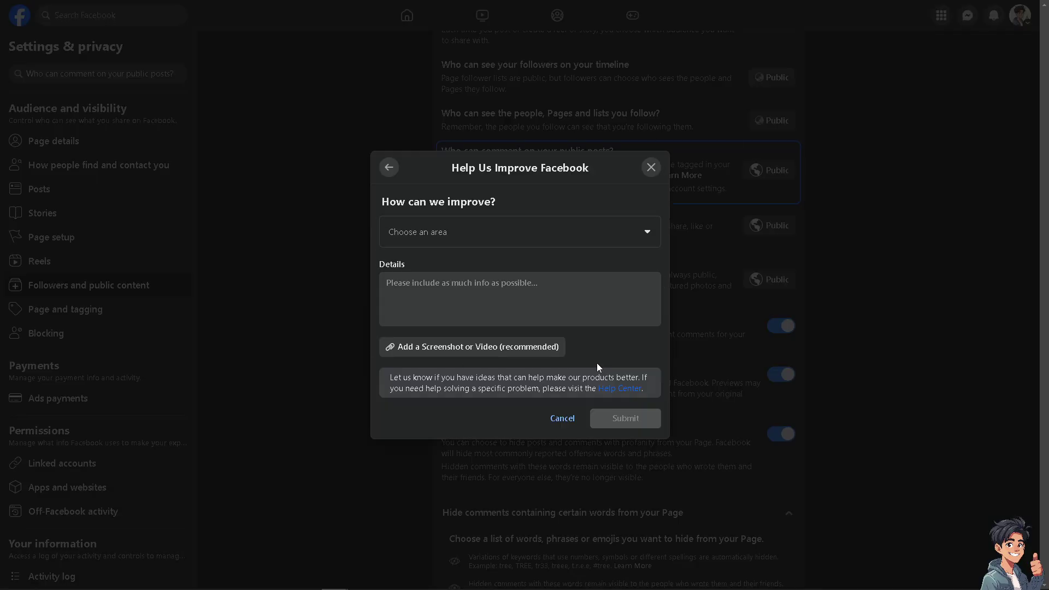
- Paste 'How To Automatically Turn Off Facebook Ad Comments' as details and attach a screenshot
left_click(431, 289)
type("How To Automatically Turn Off Facebook Ad Comments")
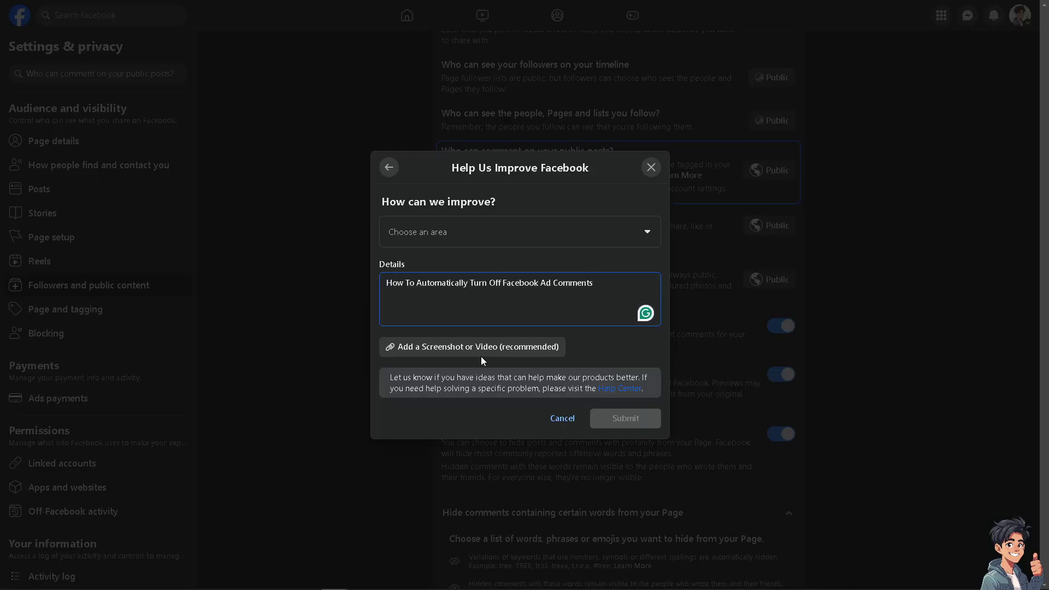
key("ctrl+v")
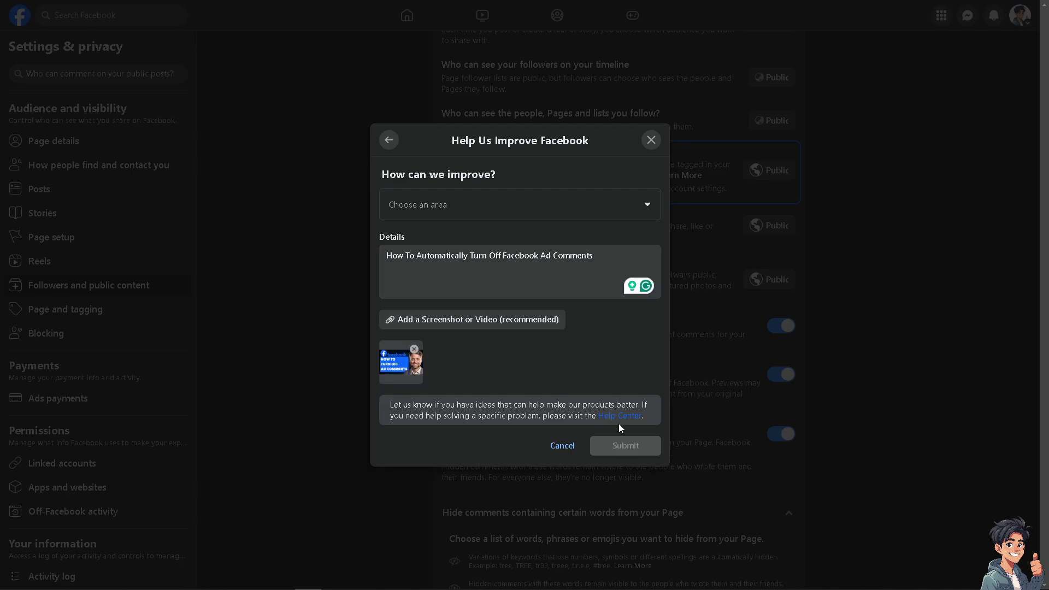